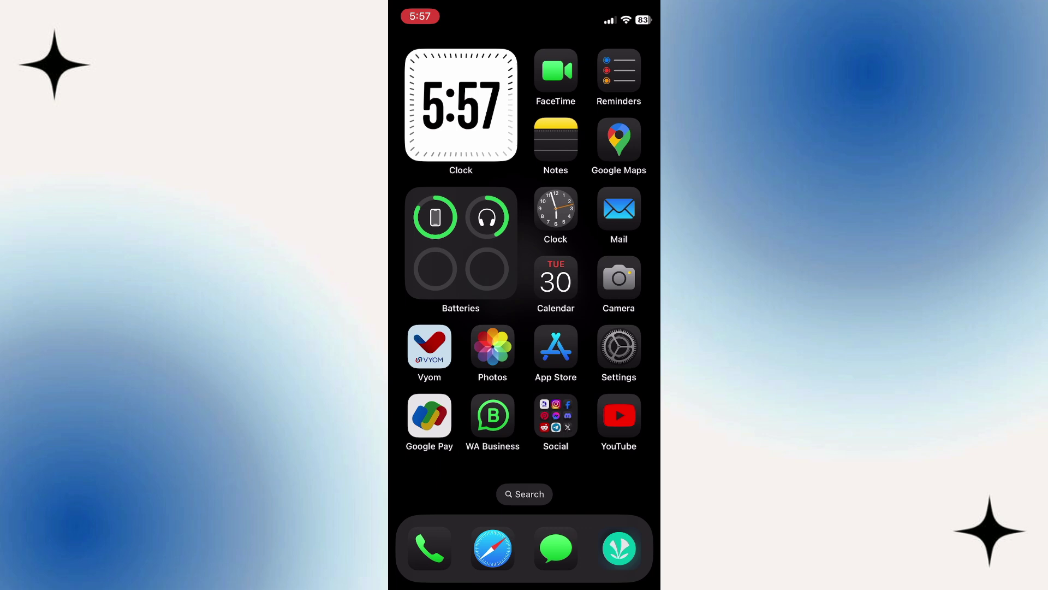
scroll(524, 295, "right", 1)
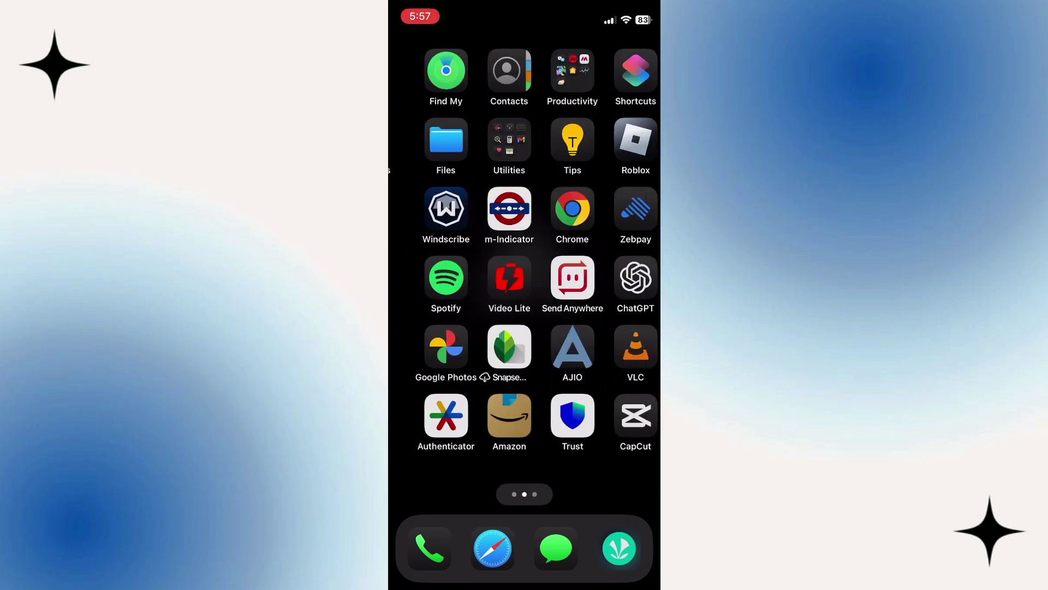
scroll(524, 295, "left", 1)
Reach General > Background App Refresh, currently set to Wi-Fi & Mobile Data.
left_click(619, 346)
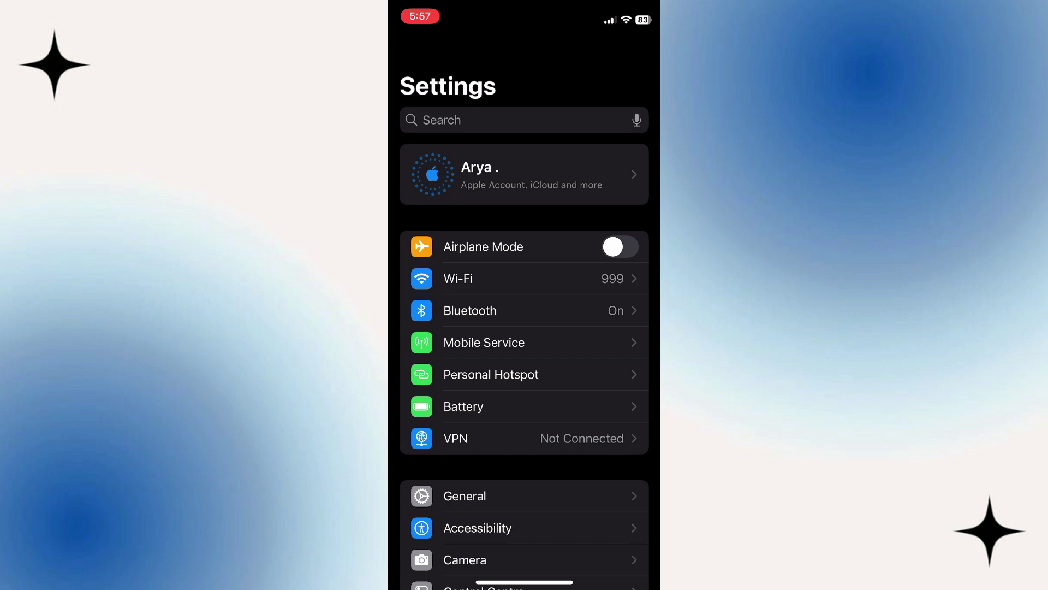
scroll(524, 328, "down", 5)
left_click(524, 225)
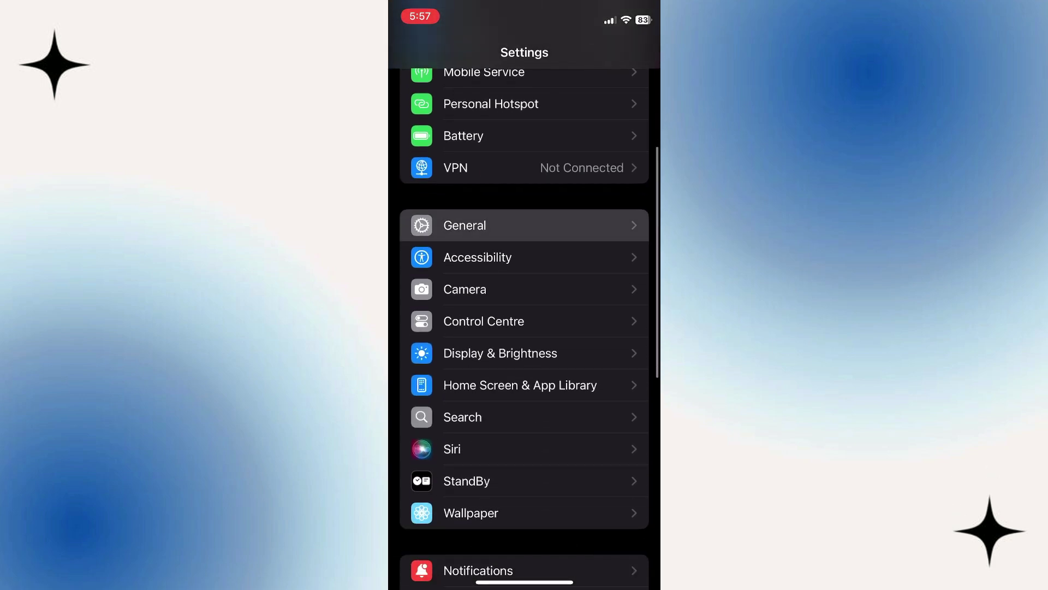
scroll(524, 328, "down", 2)
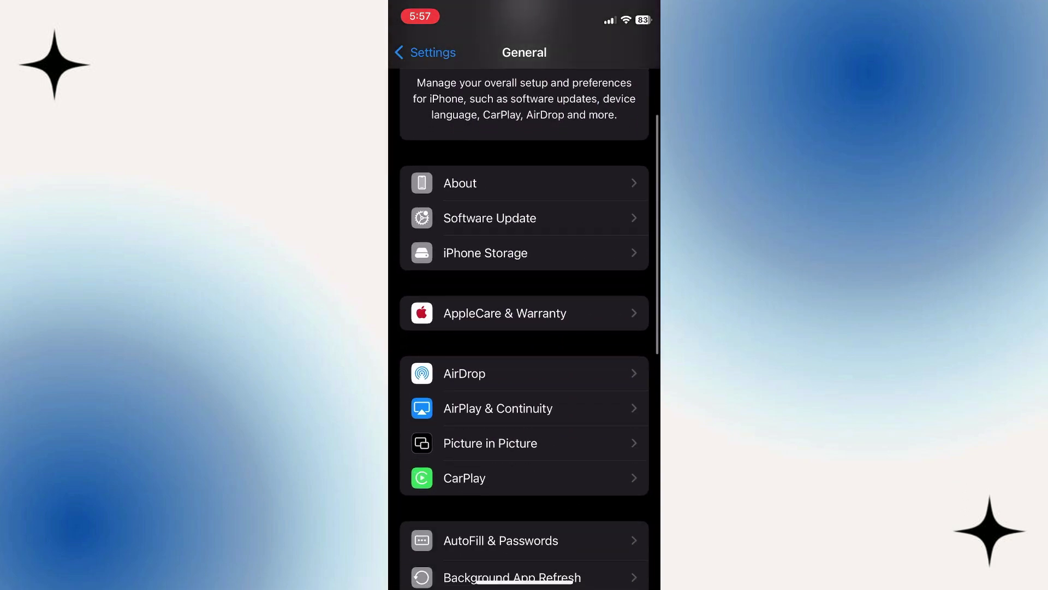
scroll(524, 328, "down", 3)
left_click(511, 376)
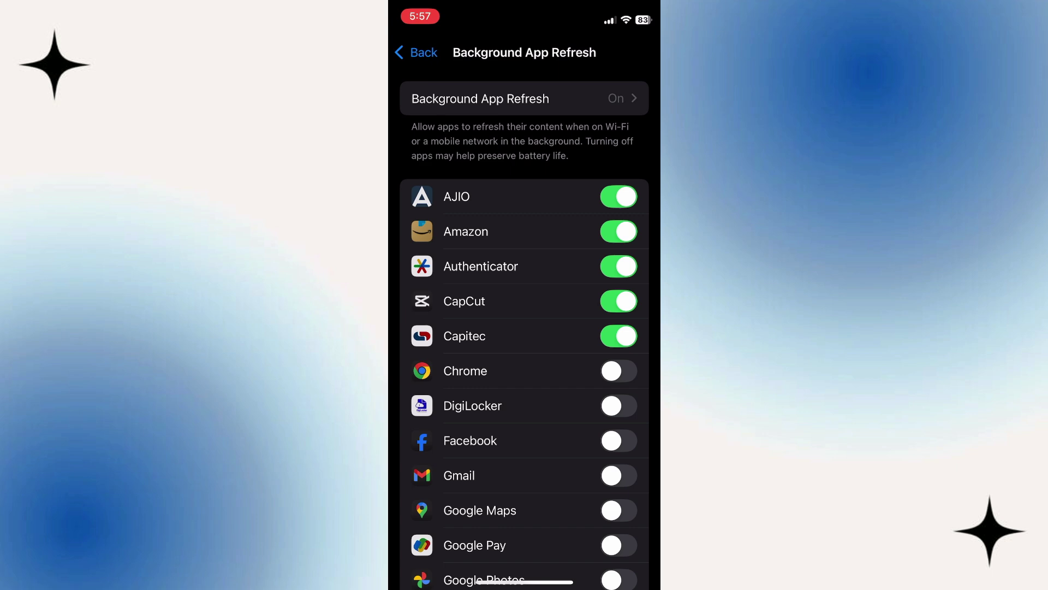
Review the Wi-Fi & Mobile Data network choice for background refresh and return to the app list.
left_click(524, 98)
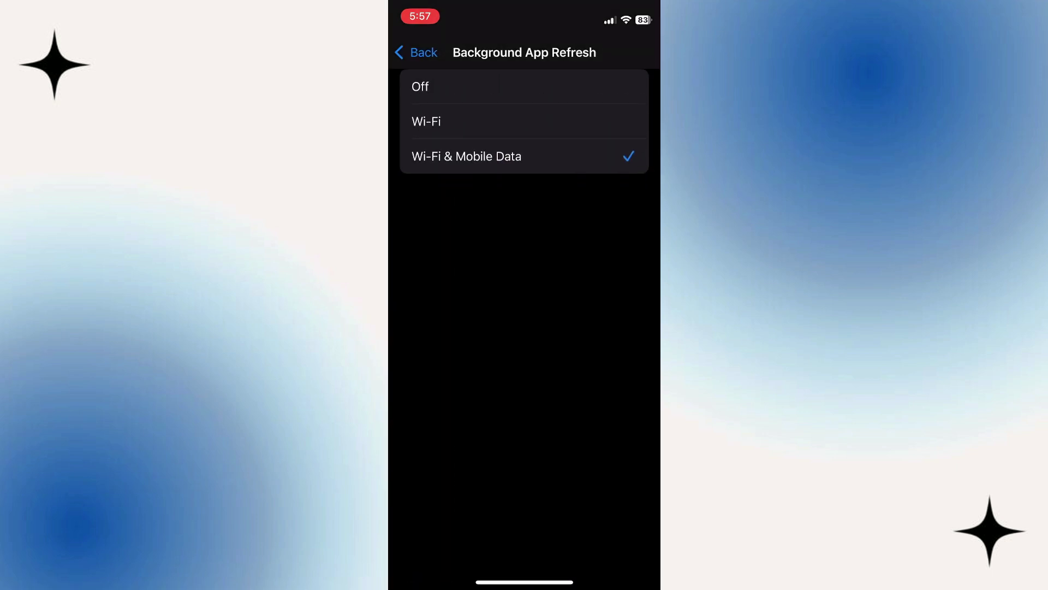
left_click(417, 51)
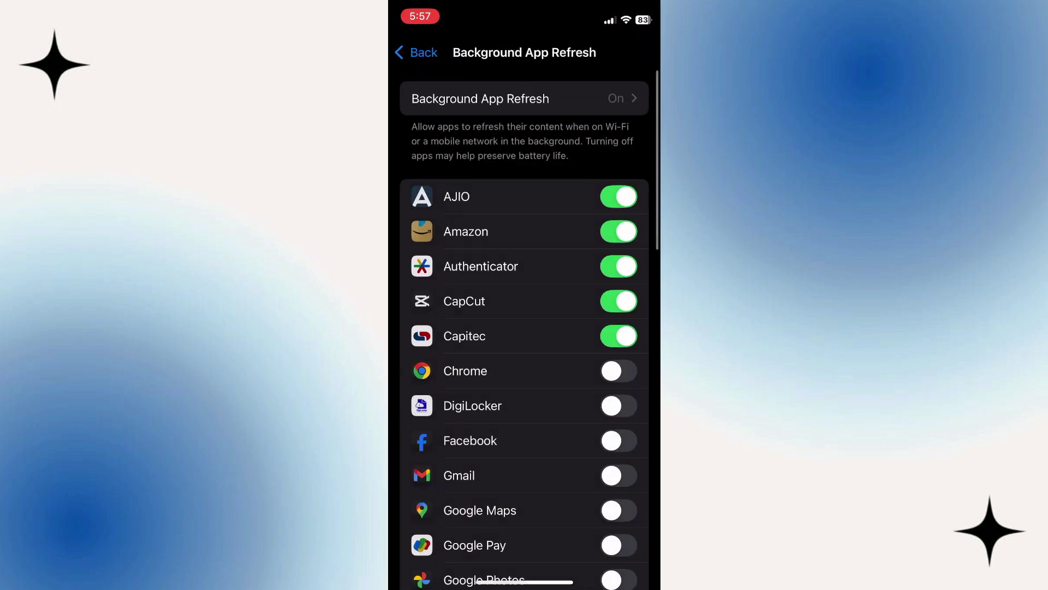
Toggle Low Power Mode on and back off from Control Centre, leaving it off.
left_click_drag(638, 8, 638, 327)
left_click(601, 341)
left_click(524, 459)
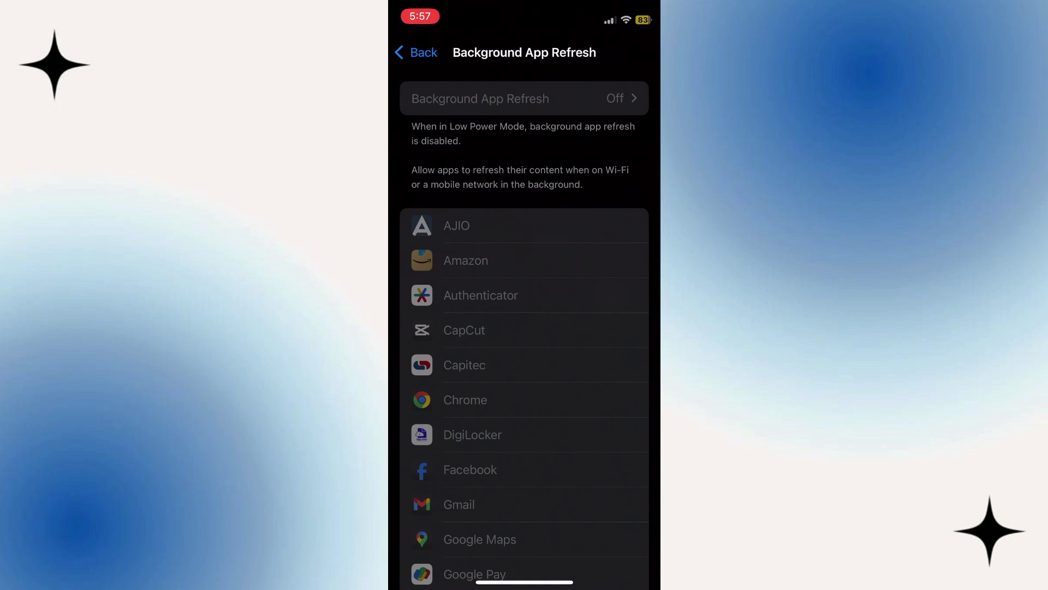
left_click_drag(639, 8, 639, 328)
left_click(610, 347)
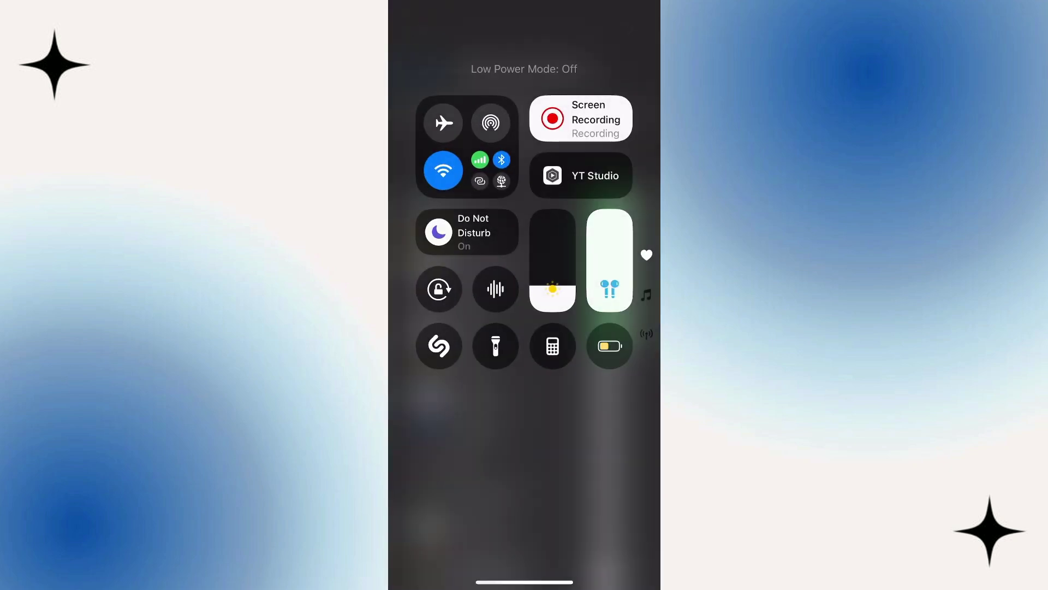
left_click(524, 491)
Back out to the main Settings list and close Settings to the Home Screen.
left_click(417, 51)
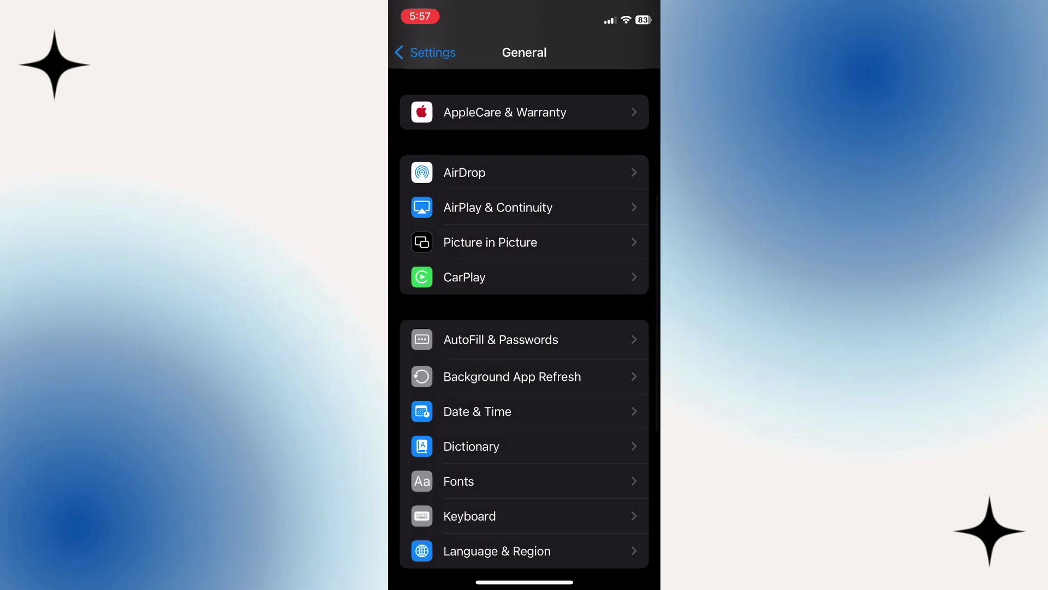
scroll(525, 328, "up", 5)
left_click(409, 52)
left_click_drag(525, 582, 524, 328)
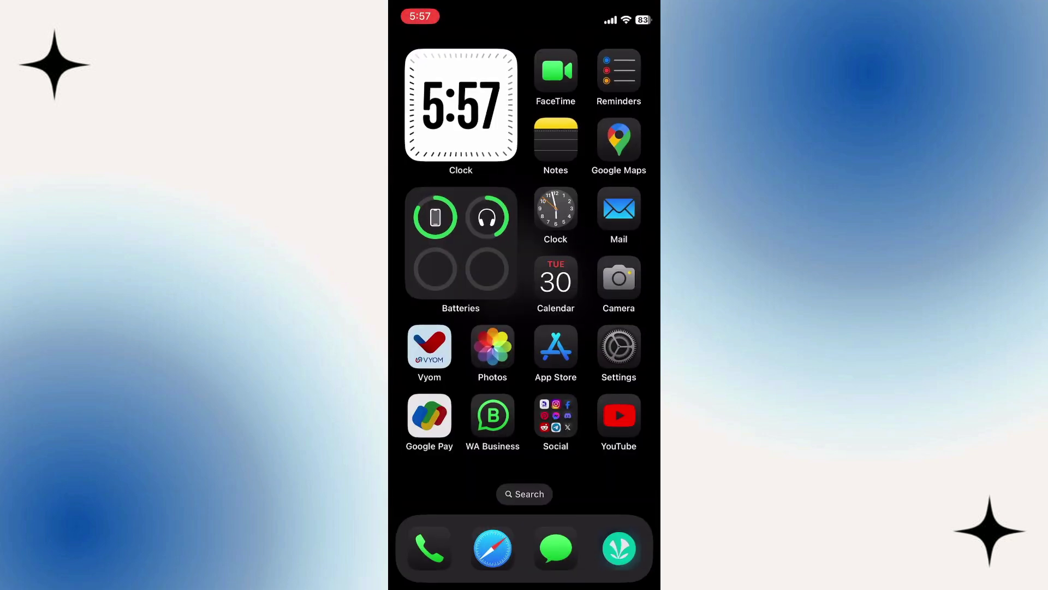
Start a Safari search for happymod.com from the address bar.
left_click(492, 548)
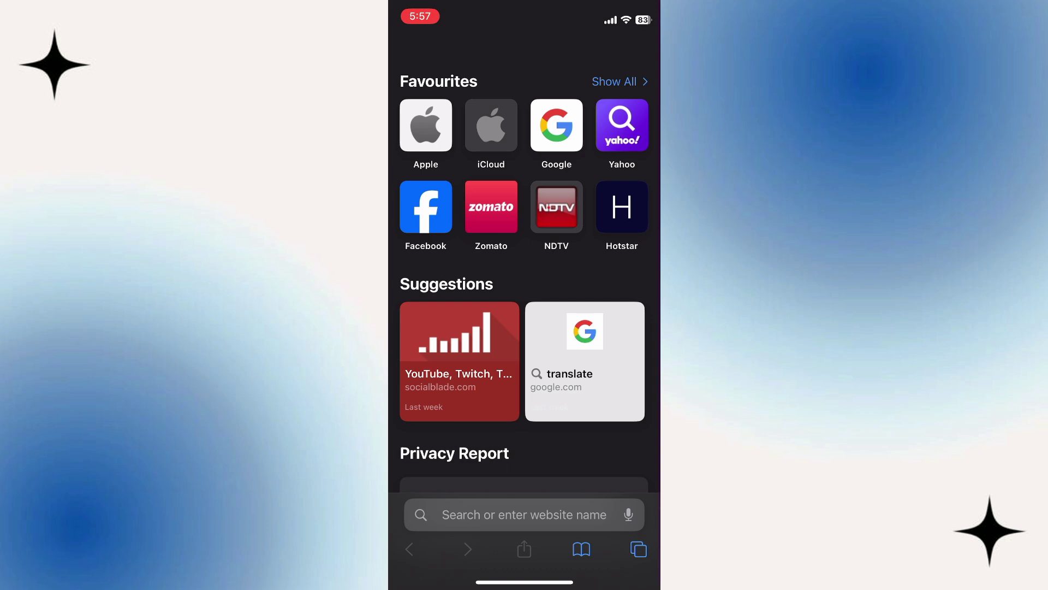
left_click(524, 514)
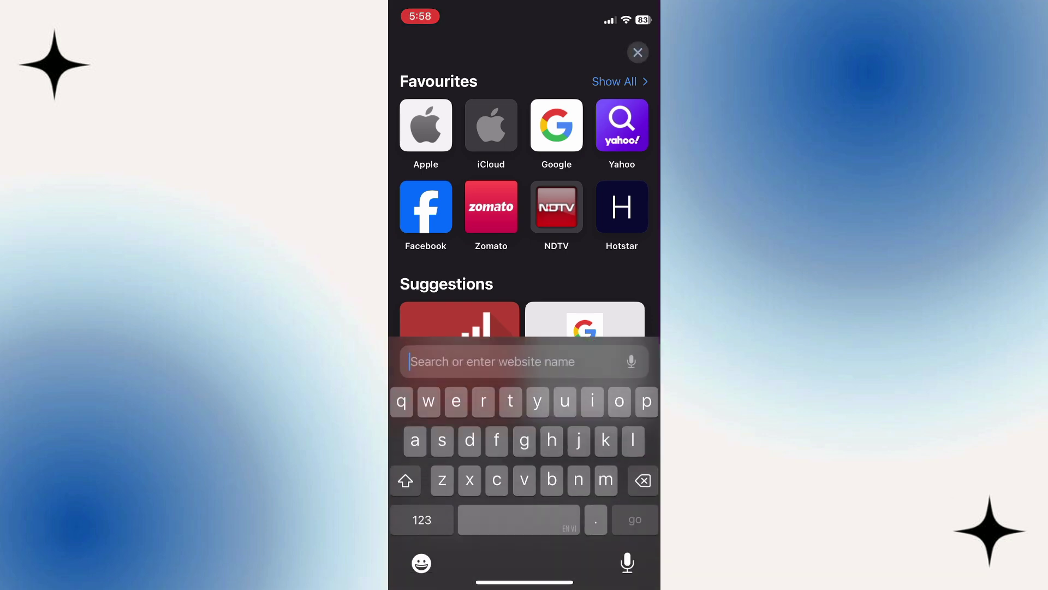
type("happymod.com")
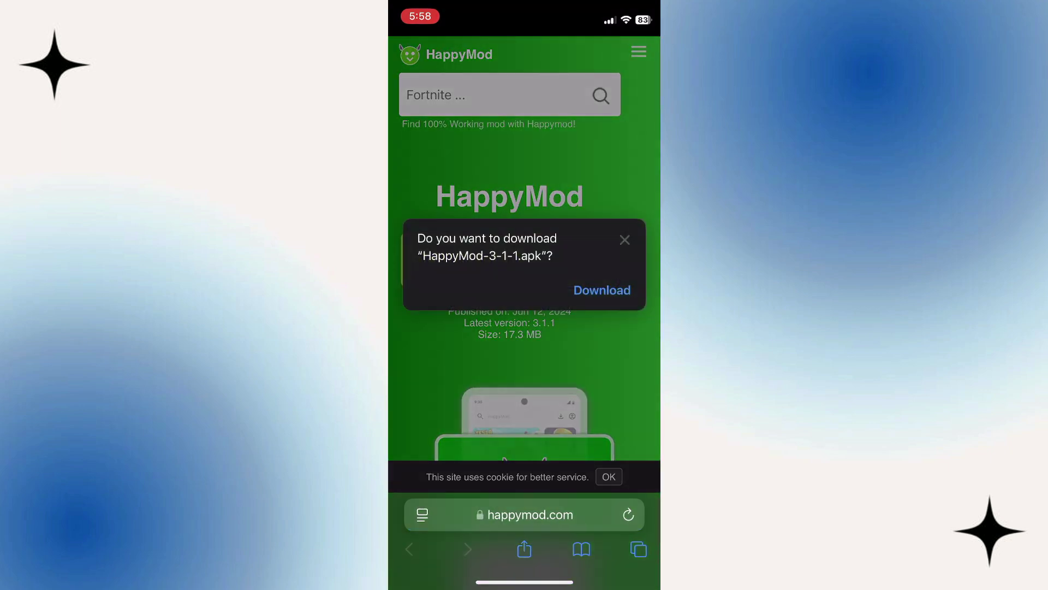
Download HappyMod-3-1-1.apk and confirm it in Safari's Downloads list.
left_click(602, 290)
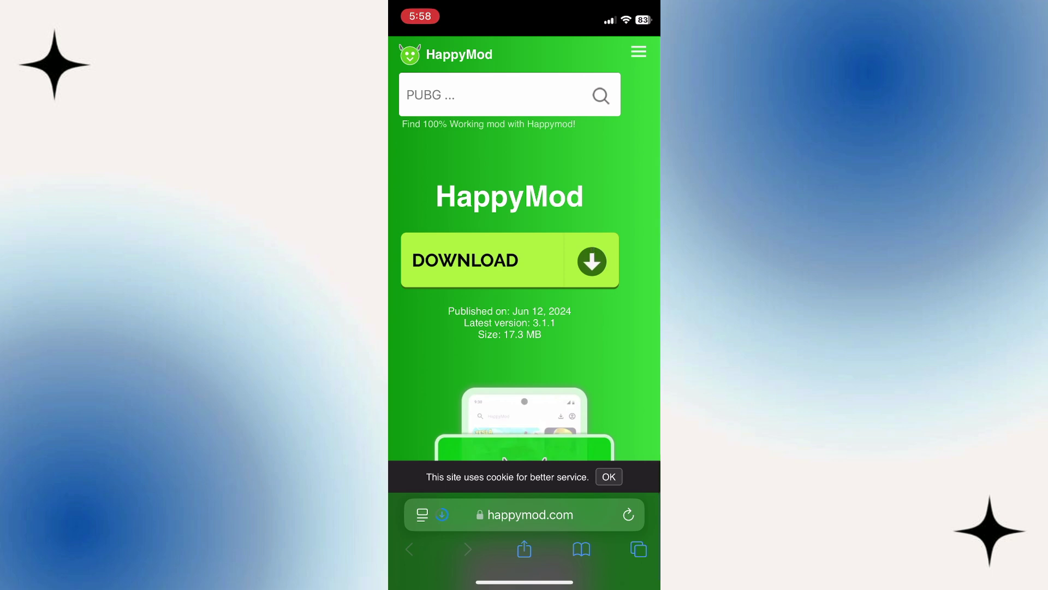
left_click(422, 514)
left_click(525, 247)
left_click(441, 515)
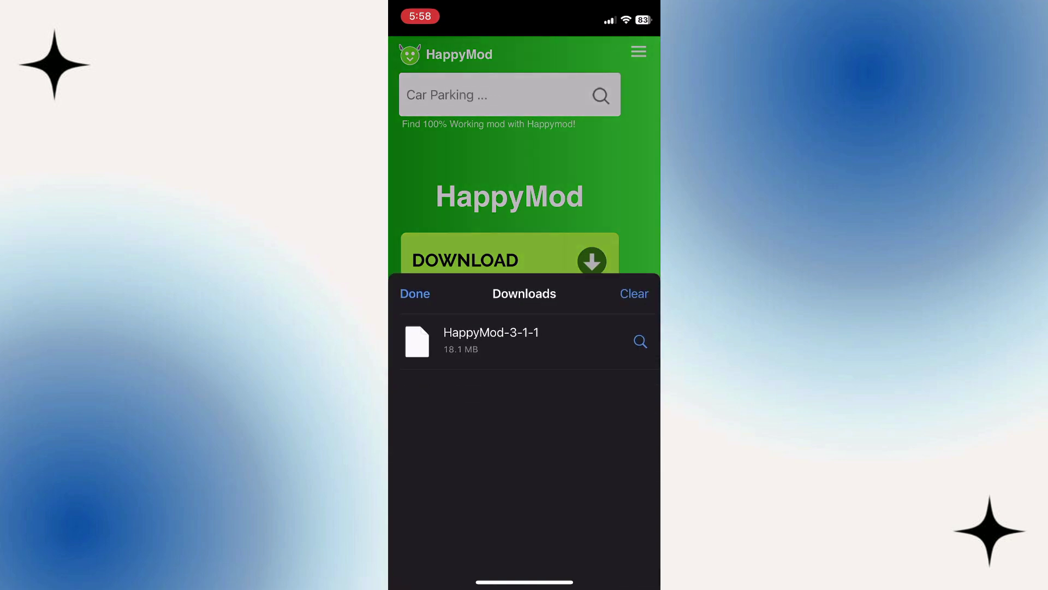
Return home, then reach General > VPN & Device Management in Settings.
left_click_drag(524, 582, 524, 369)
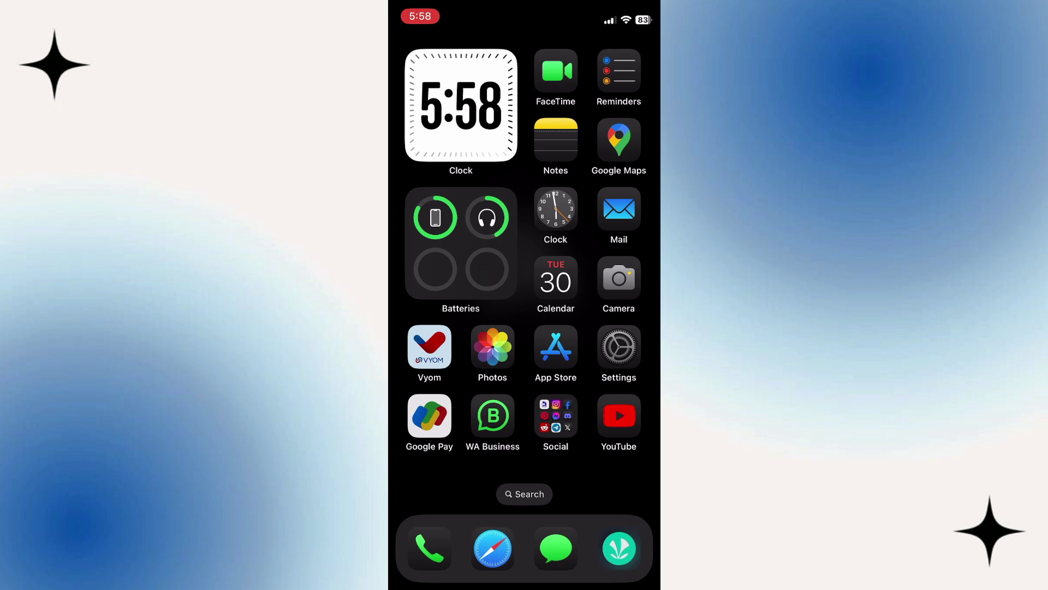
left_click(618, 347)
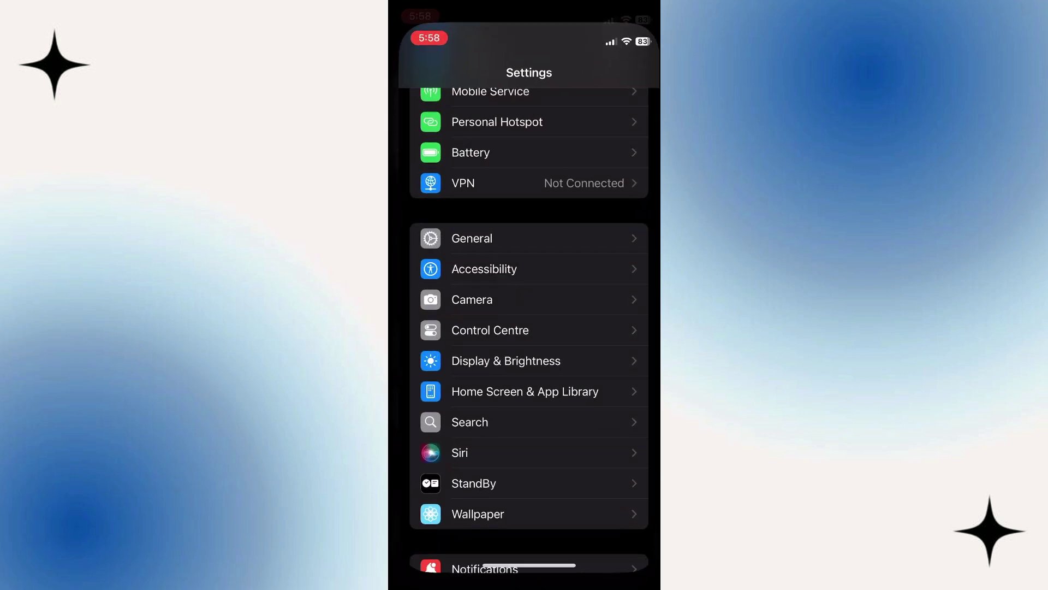
scroll(524, 327, "up", 5)
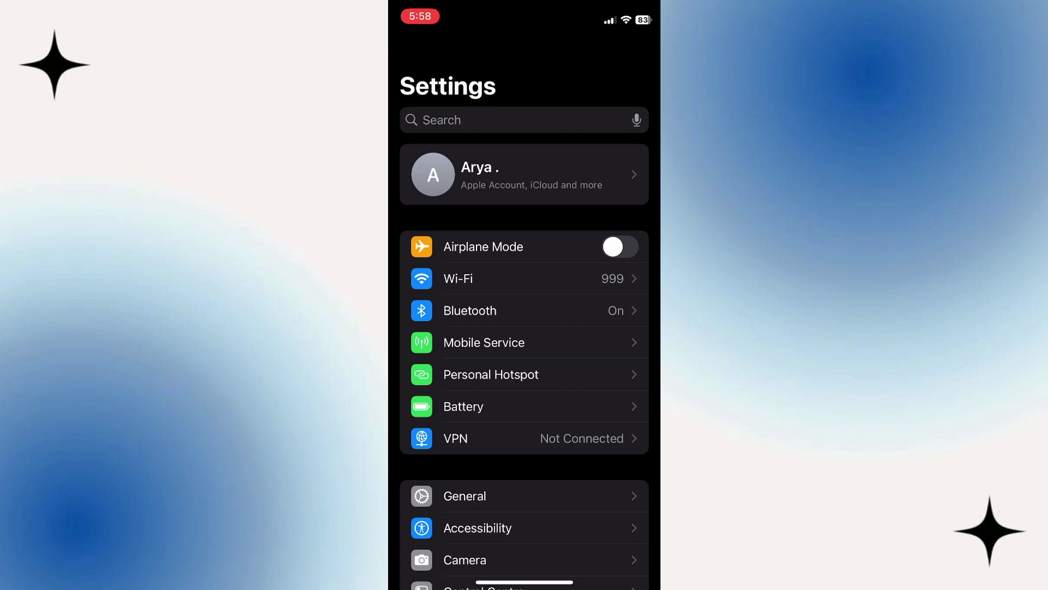
scroll(524, 328, "down", 3)
left_click(465, 340)
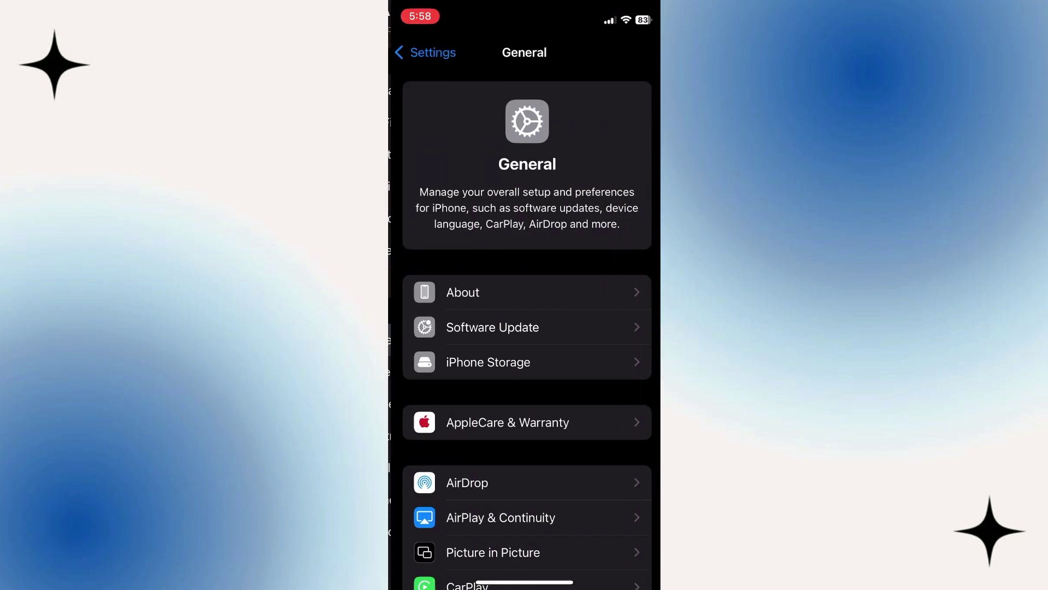
scroll(524, 328, "down", 3)
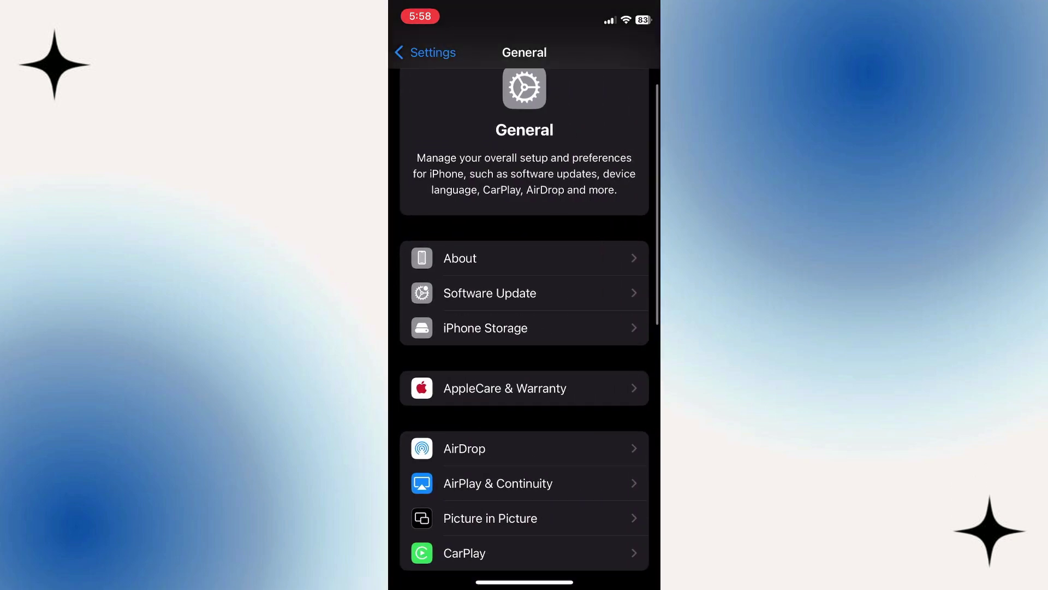
scroll(524, 328, "down", 3)
scroll(524, 327, "down", 3)
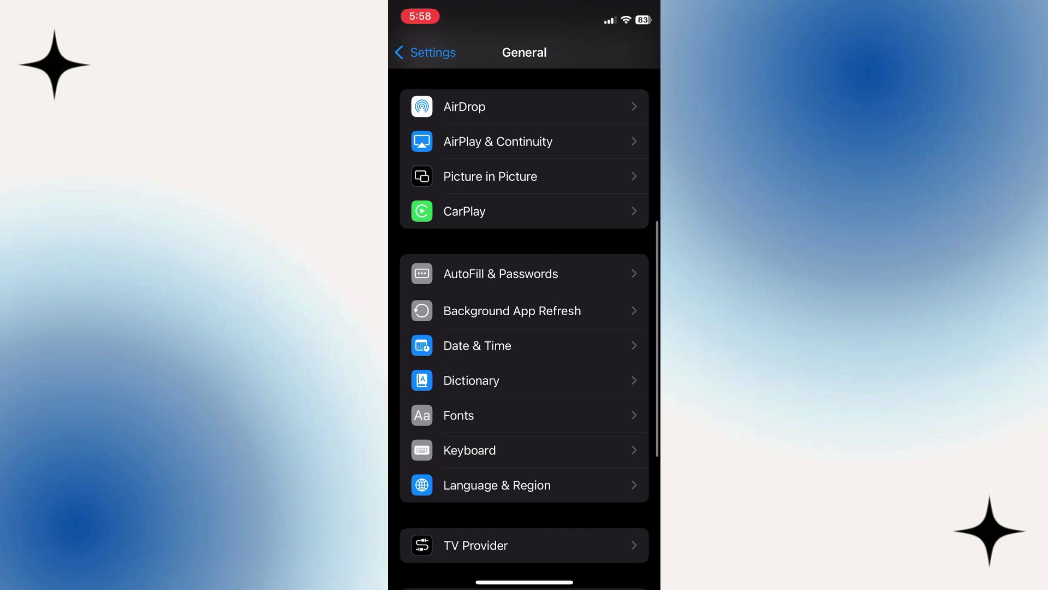
scroll(525, 327, "down", 3)
scroll(524, 328, "down", 2)
left_click(519, 409)
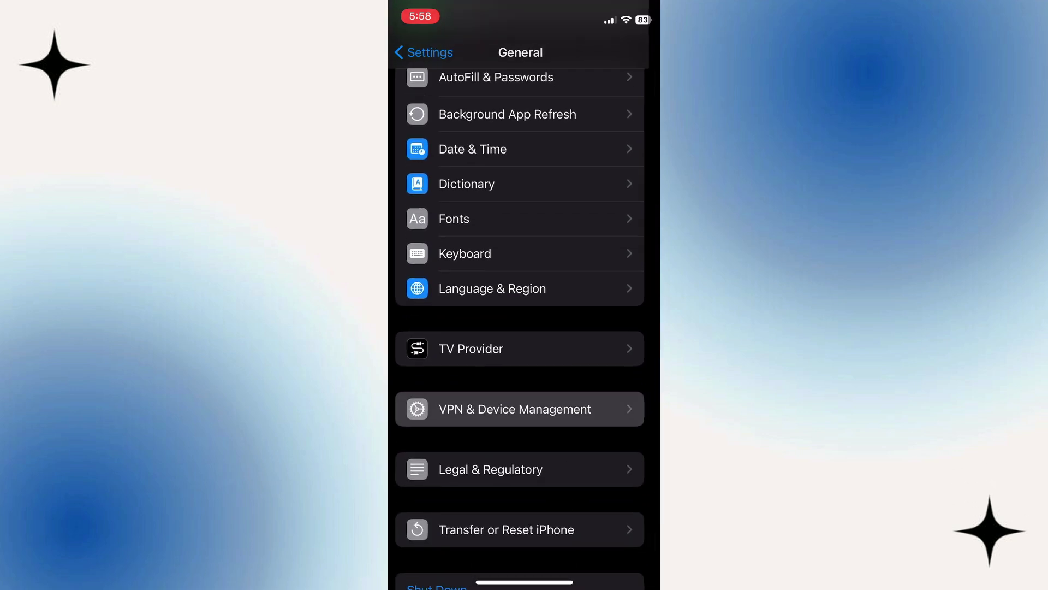